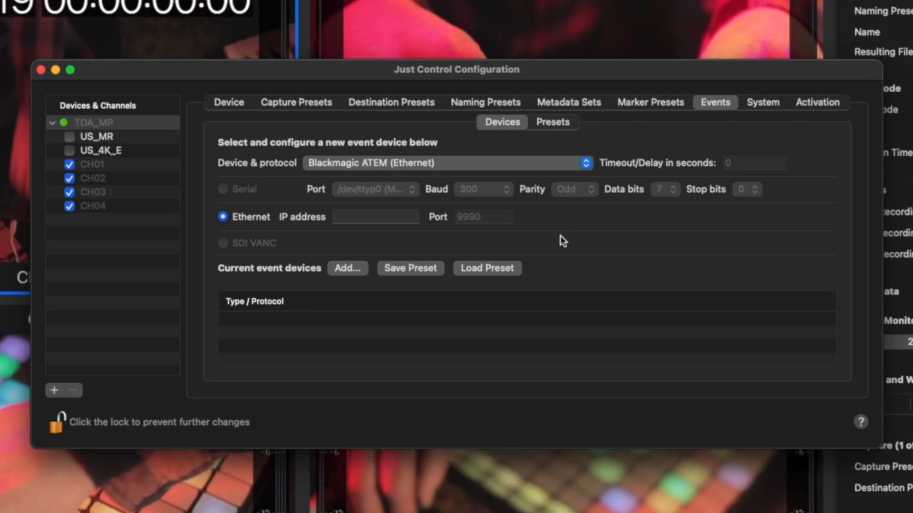
Add a Bash Shell Script event device to the current event devices
{"action": "left_click", "coordinate": [412, 164]}
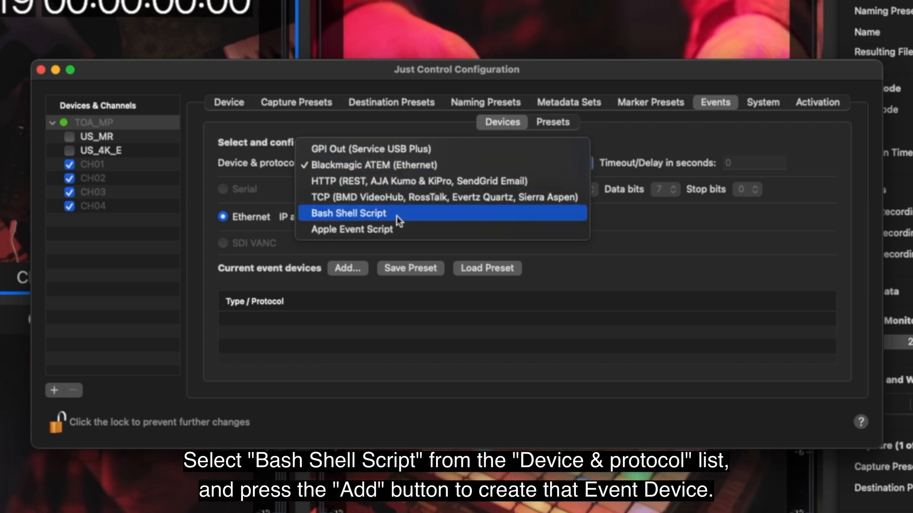
{"action": "left_click", "coordinate": [398, 219]}
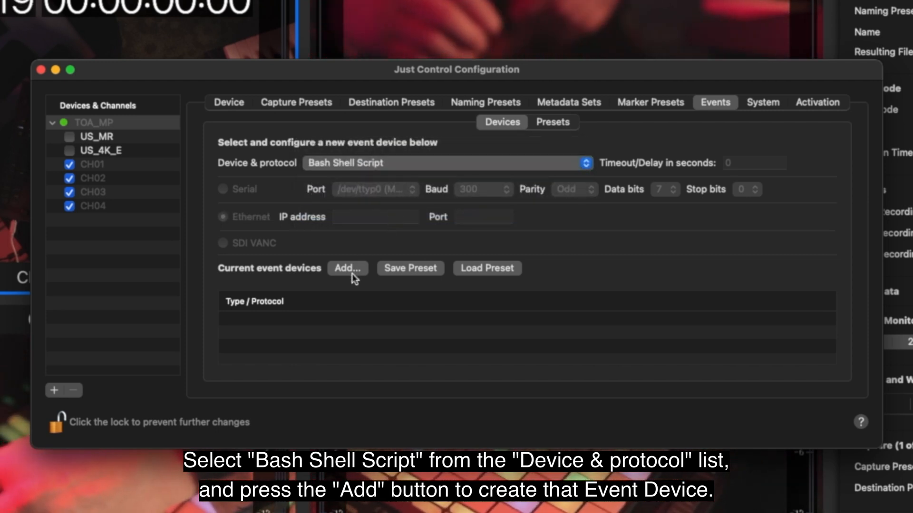
{"action": "left_click", "coordinate": [352, 273]}
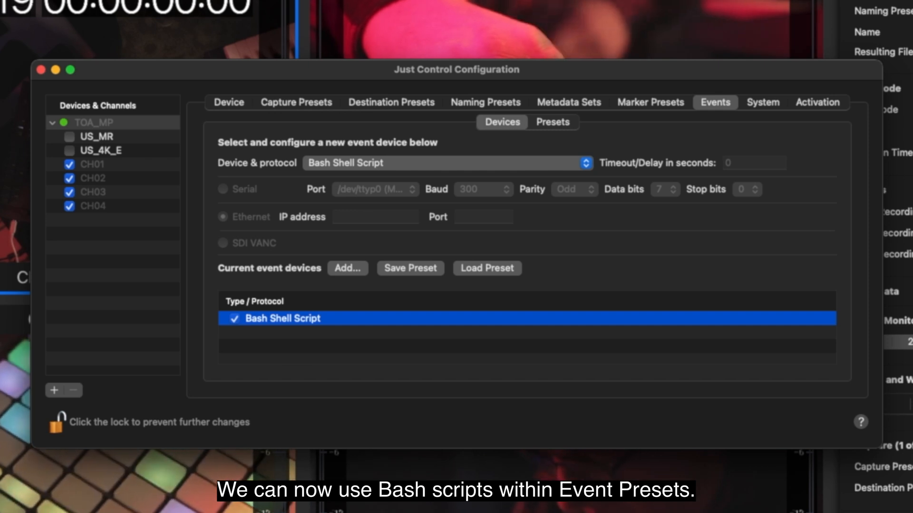
Create a new event preset and add a Bash Shell Script event to it
{"action": "left_click", "coordinate": [558, 124]}
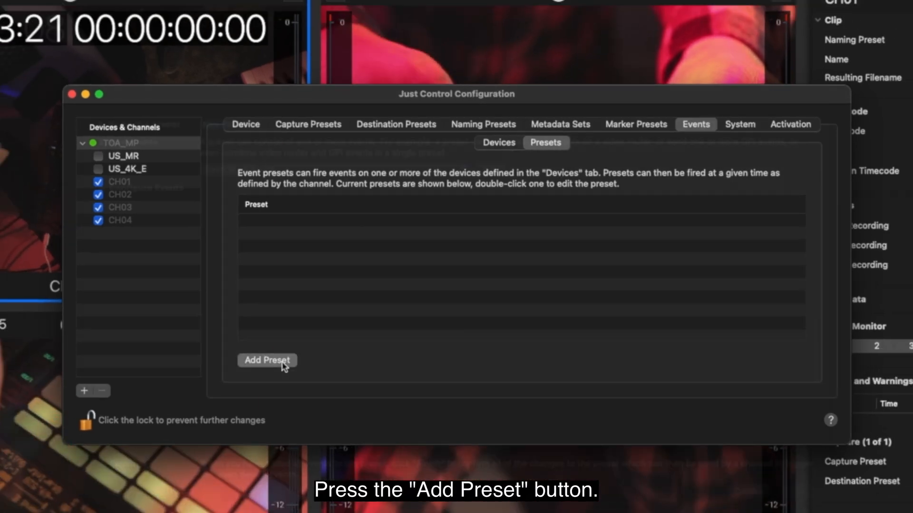
{"action": "left_click", "coordinate": [273, 355]}
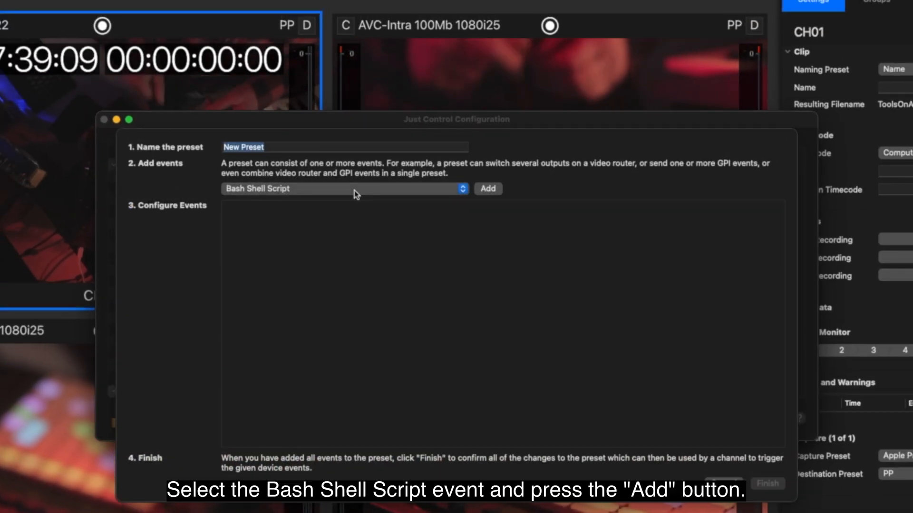
{"action": "left_click", "coordinate": [355, 192]}
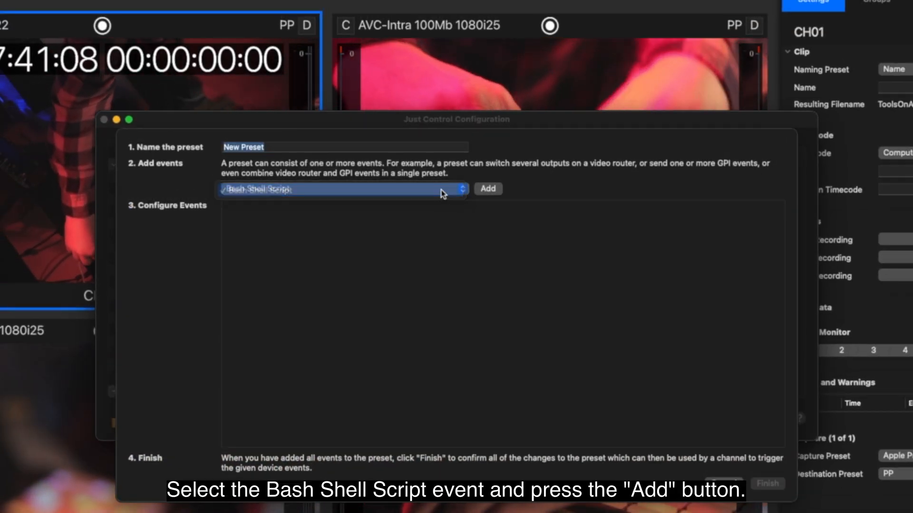
Replace the placeholder script with echo "$Just_In_Clipname" >> ~/Desktop/test.log, inserting the Clip's filename variable for the name
{"action": "triple_click", "coordinate": [404, 252]}
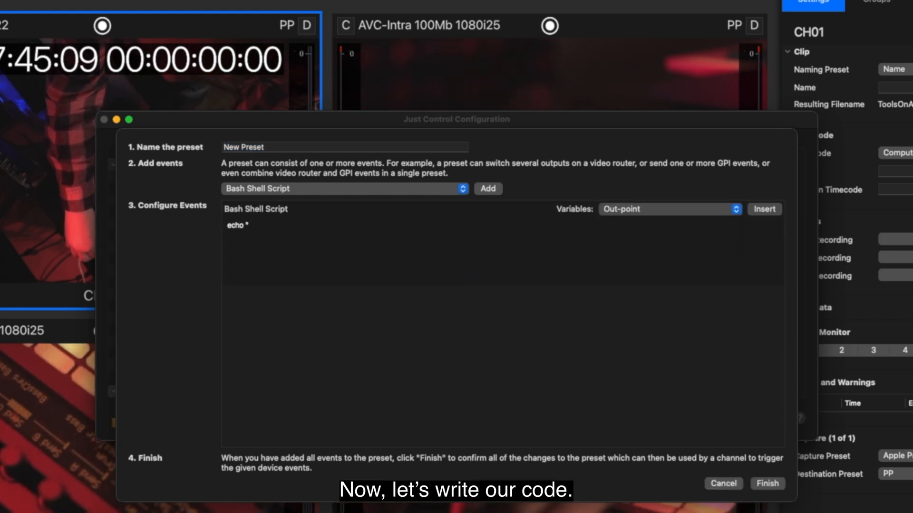
{"action": "left_click", "coordinate": [699, 205]}
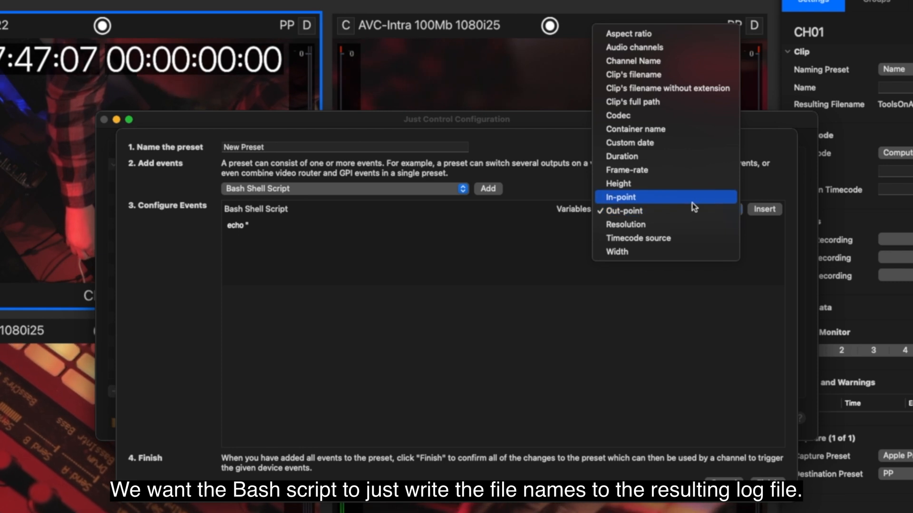
{"action": "left_click", "coordinate": [660, 76]}
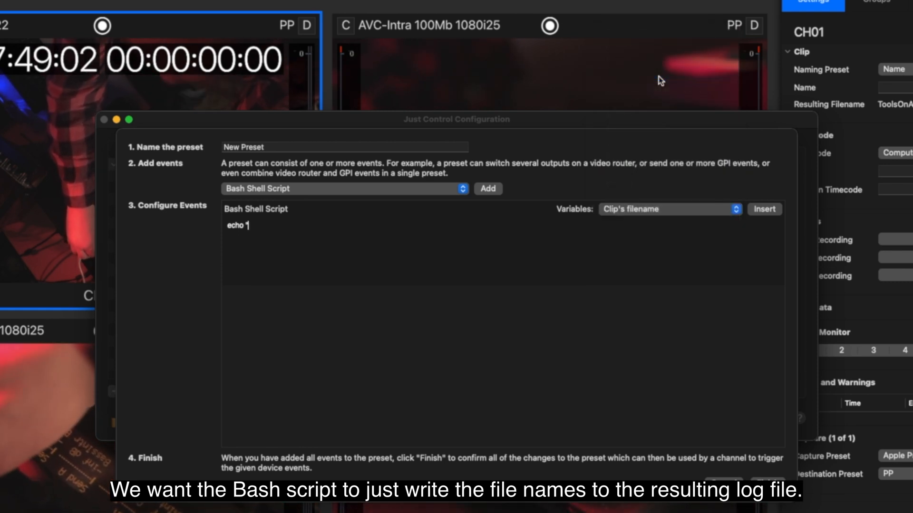
{"action": "left_click", "coordinate": [771, 210]}
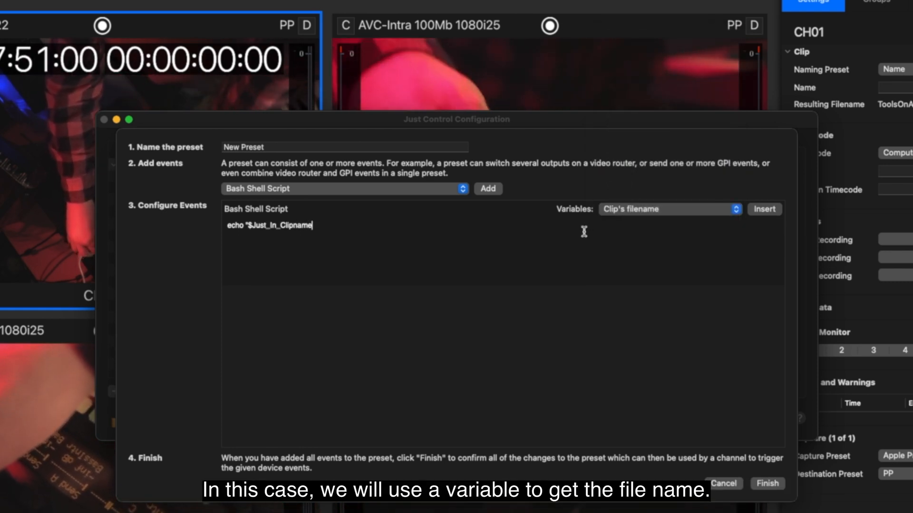
{"action": "type", "text": "\" >> ~/Desktop/test.log"}
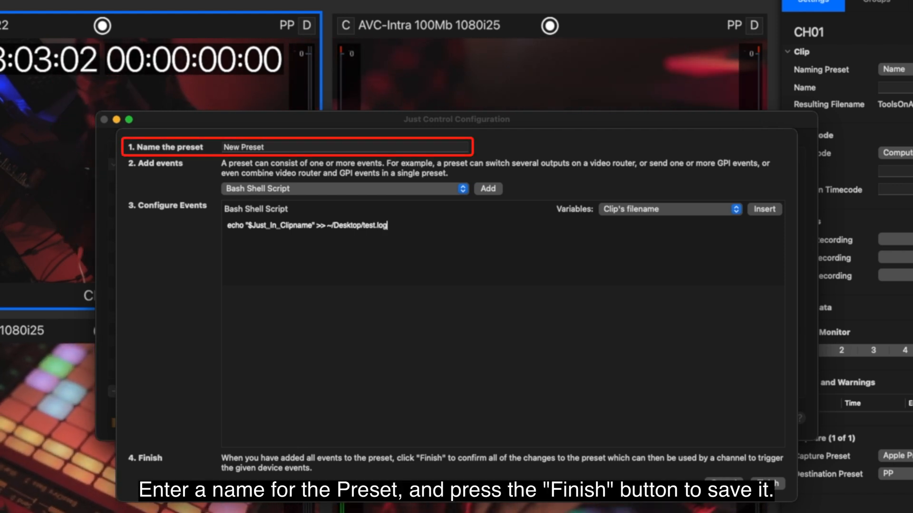
Name the event preset "Start" and save it
{"action": "left_click", "coordinate": [264, 148]}
{"action": "key", "text": "super+a"}
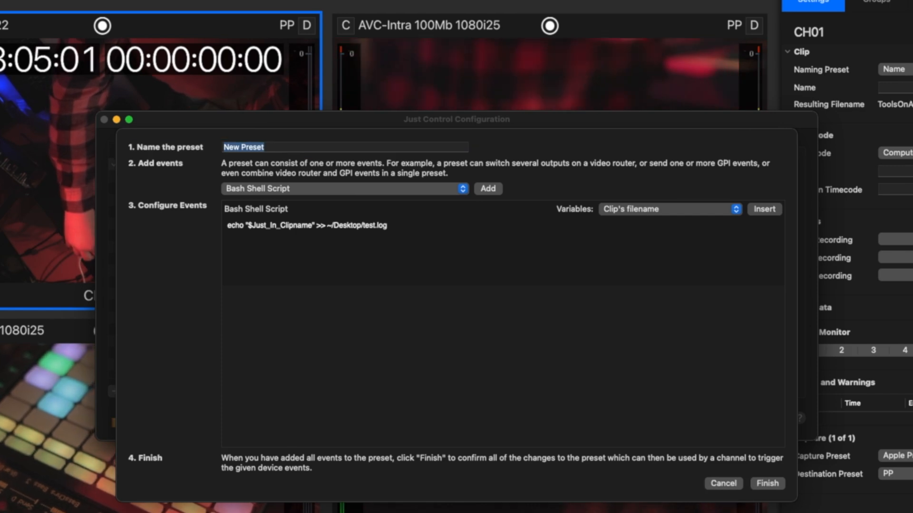
{"action": "type", "text": "Sta"}
{"action": "type", "text": "rt"}
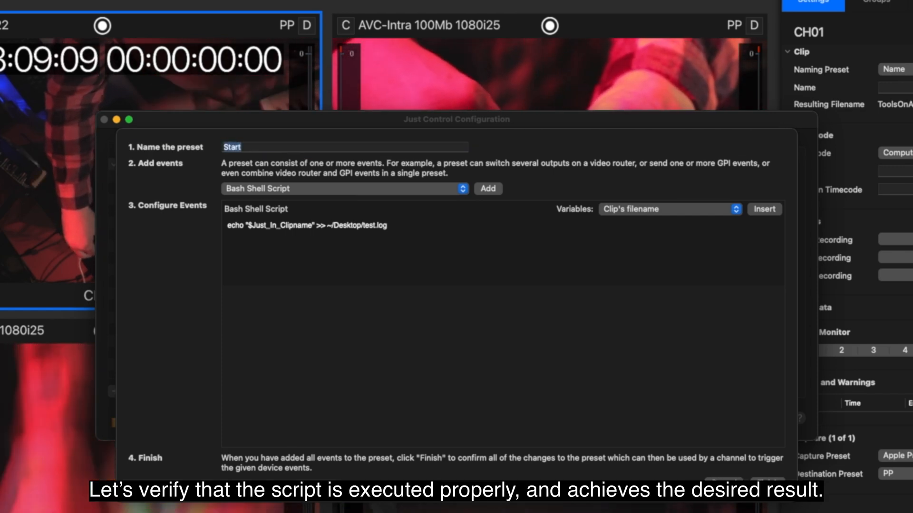
{"action": "key", "text": "Return"}
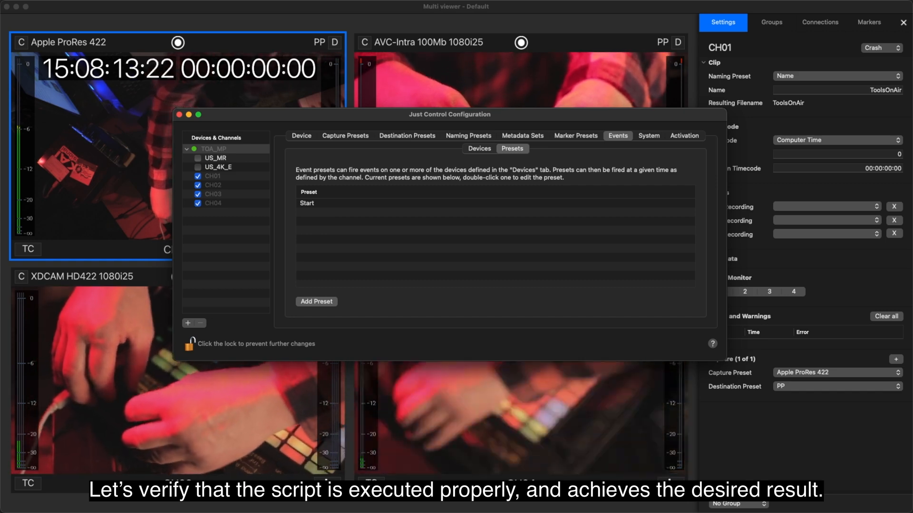
Close the configuration window and assign the Start preset as CH01's Start Recording event
{"action": "key", "text": "super+w"}
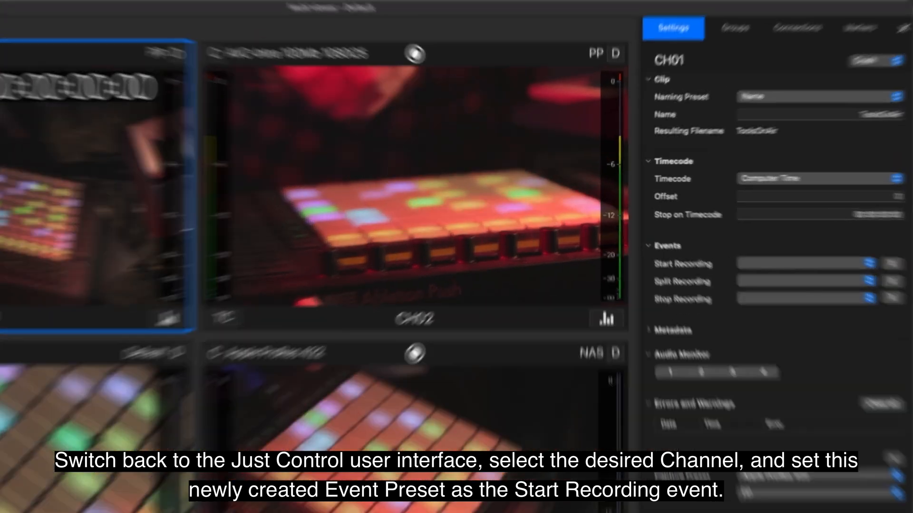
{"action": "left_click", "coordinate": [794, 208]}
{"action": "left_click", "coordinate": [704, 389]}
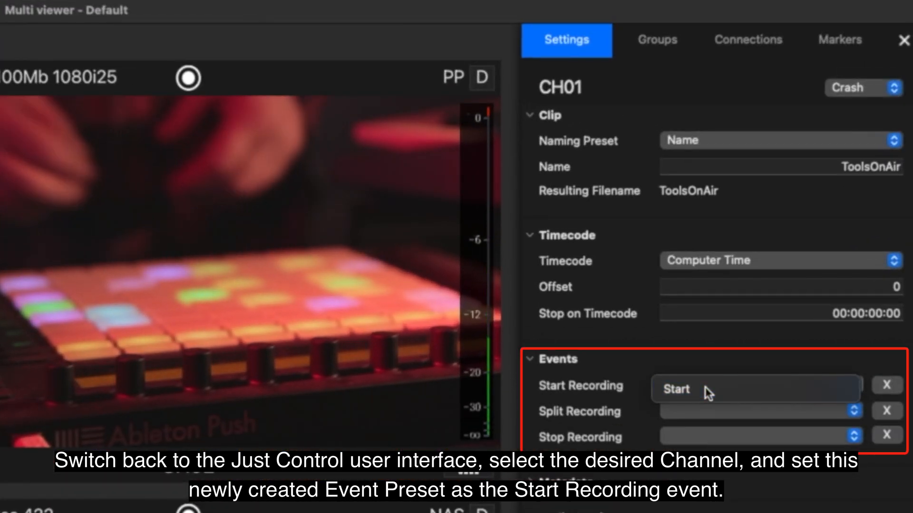
Set CH01's clip name to "first" and start recording on that channel
{"action": "double_click", "coordinate": [823, 167]}
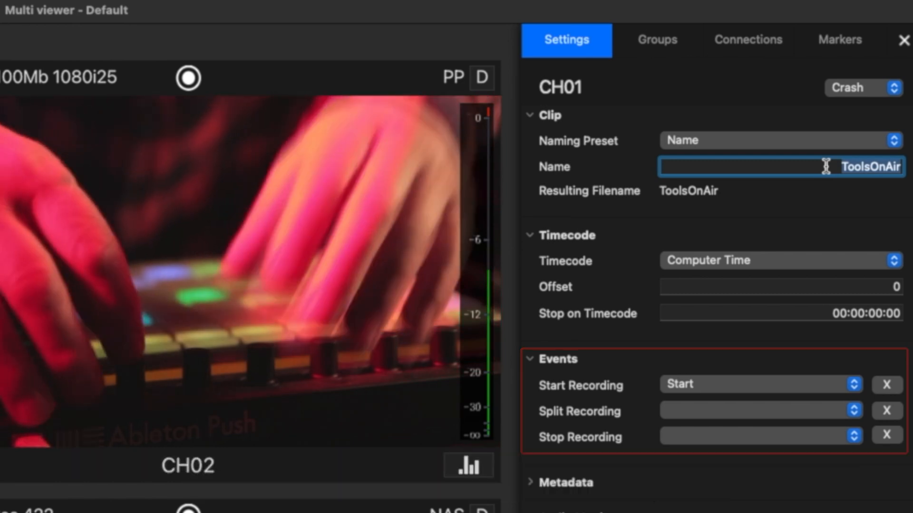
{"action": "type", "text": "first"}
{"action": "key", "text": "Return"}
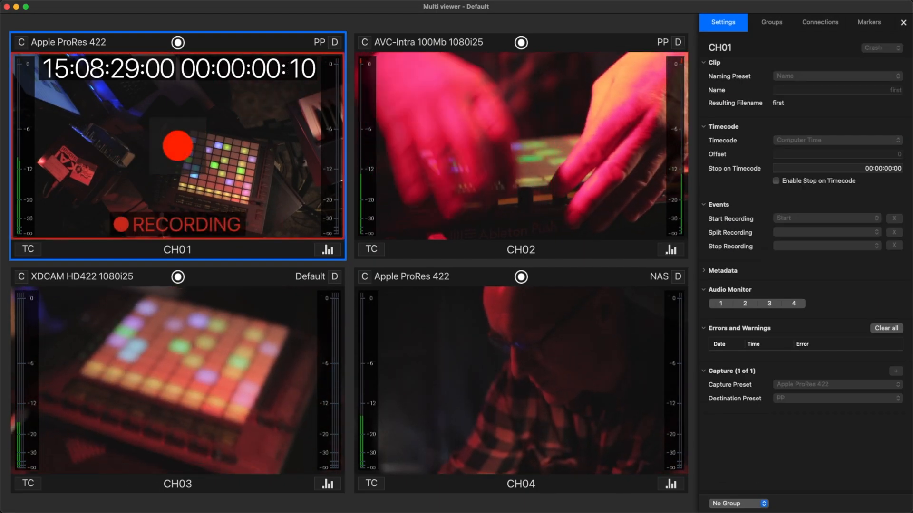
Switch to Finder and preview test.log on the Desktop to check the logged clip name
{"action": "key", "text": "super+Tab"}
{"action": "key", "text": "super+Tab"}
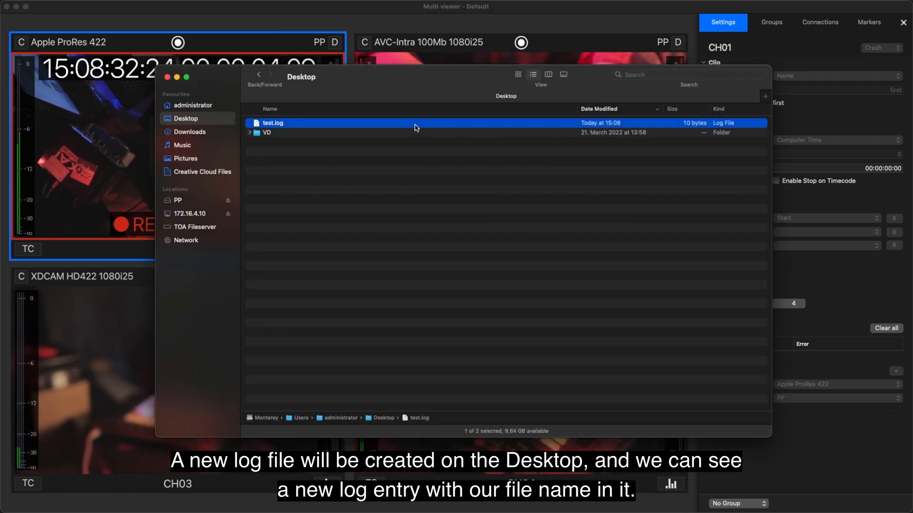
{"action": "key", "text": "space"}
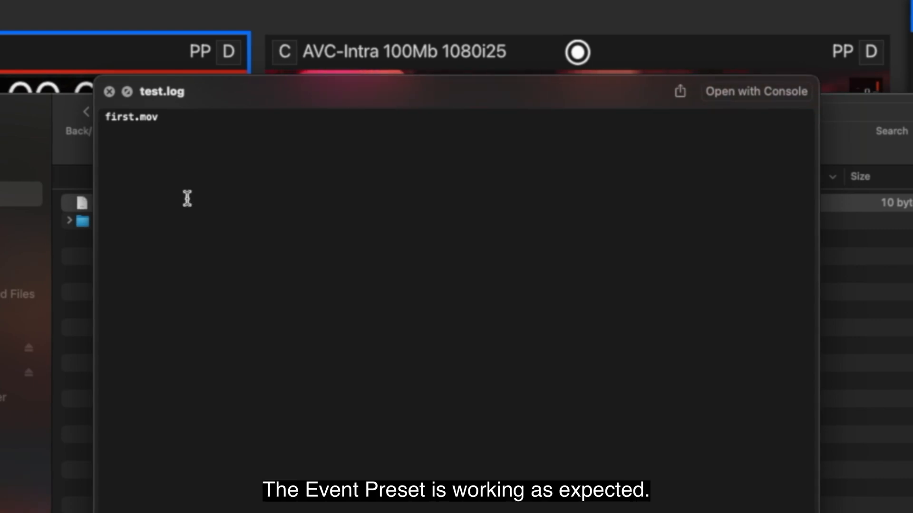
{"action": "key", "text": "space"}
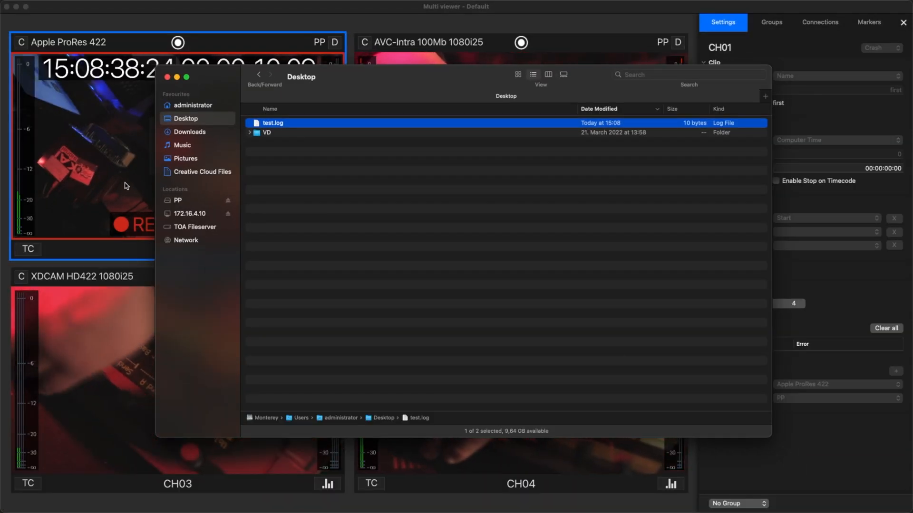
Switch back to Just Control, stop the CH01 recording and open the Start event preset for editing
{"action": "left_click", "coordinate": [126, 186]}
{"action": "left_click", "coordinate": [172, 149]}
{"action": "key", "text": "super+comma"}
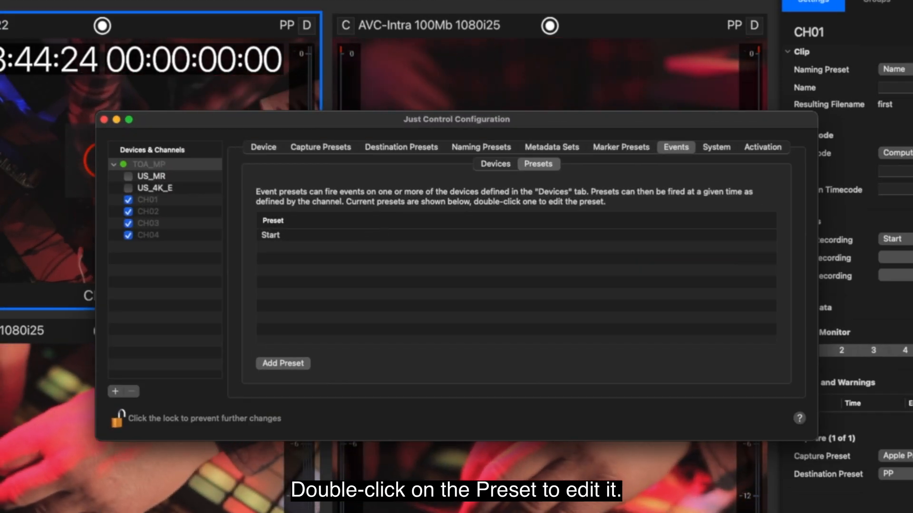
{"action": "double_click", "coordinate": [361, 235]}
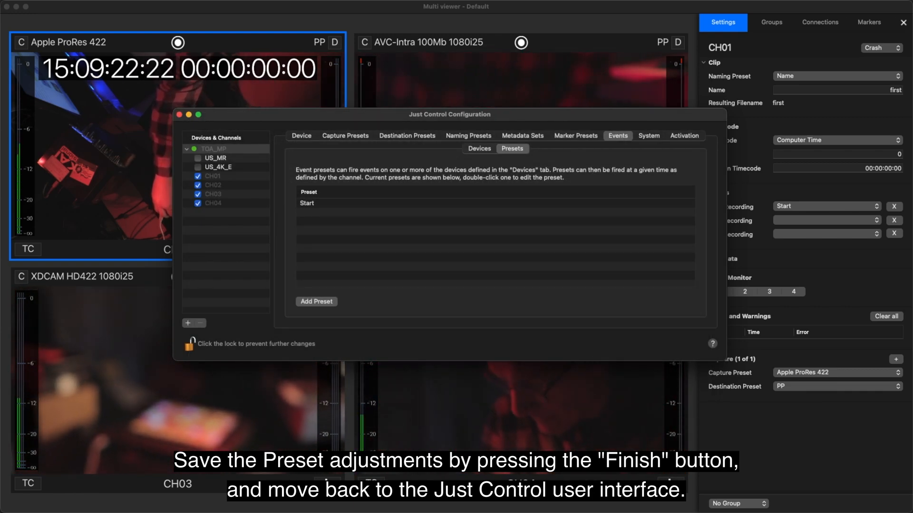
Close the configuration window, set CH01's clip name to "second" and start recording on that channel
{"action": "key", "text": "super+w"}
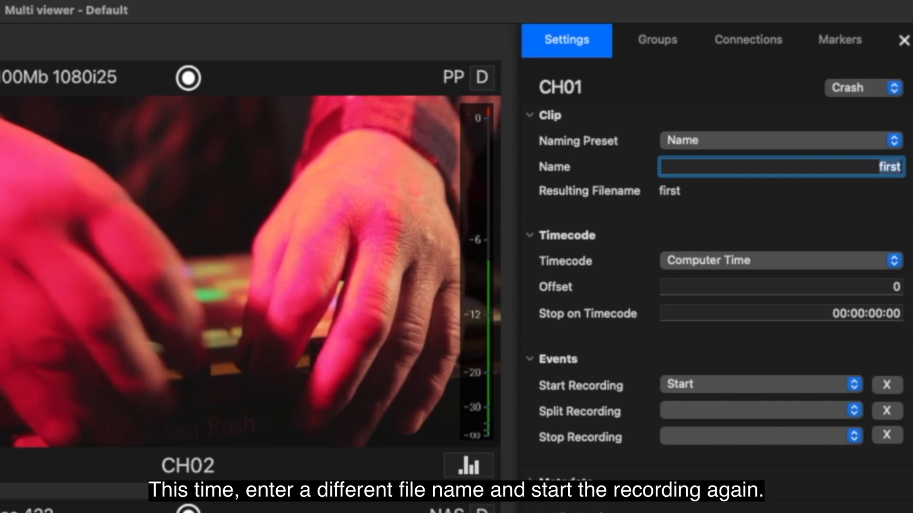
{"action": "type", "text": "second"}
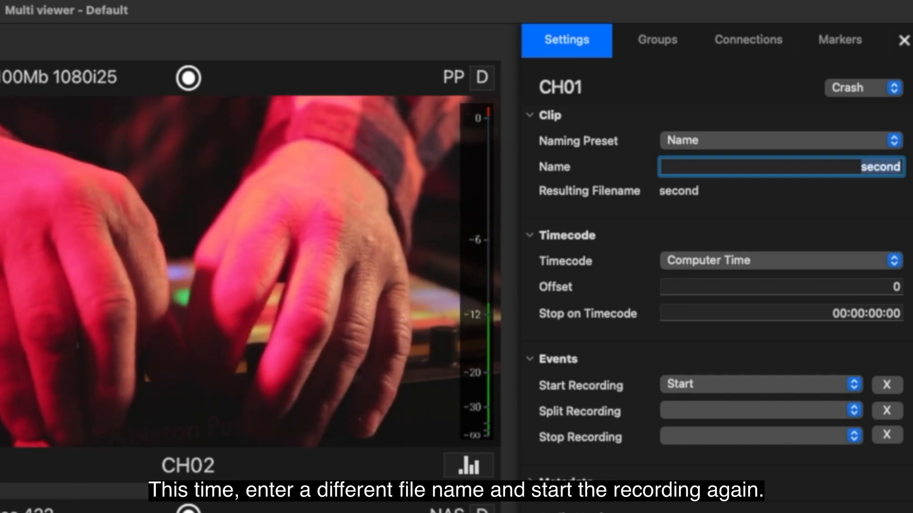
{"action": "left_click", "coordinate": [188, 272]}
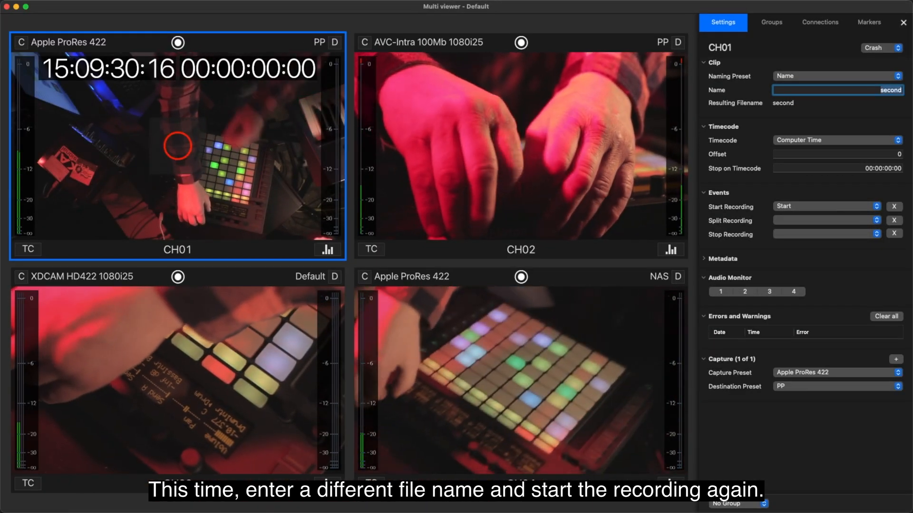
{"action": "left_click", "coordinate": [178, 145]}
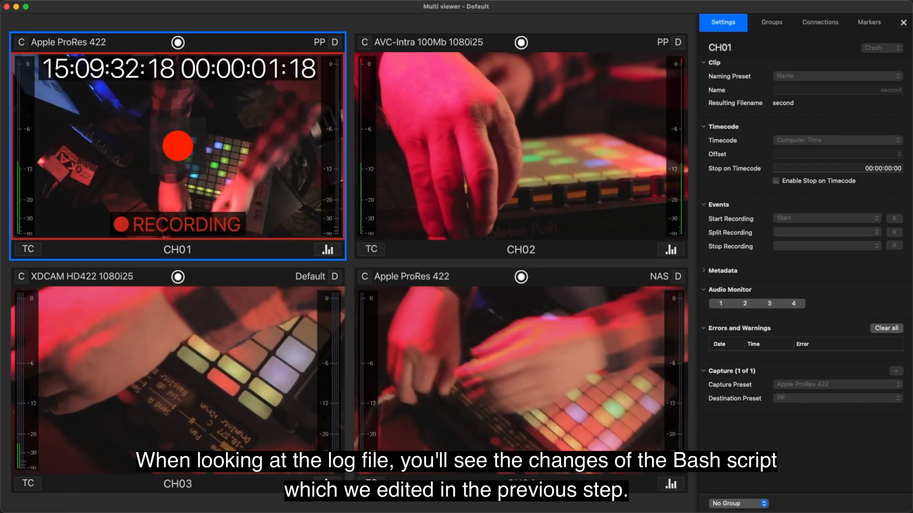
Switch to Finder and preview test.log again to check the entry for the second recording
{"action": "key", "text": "super+Tab"}
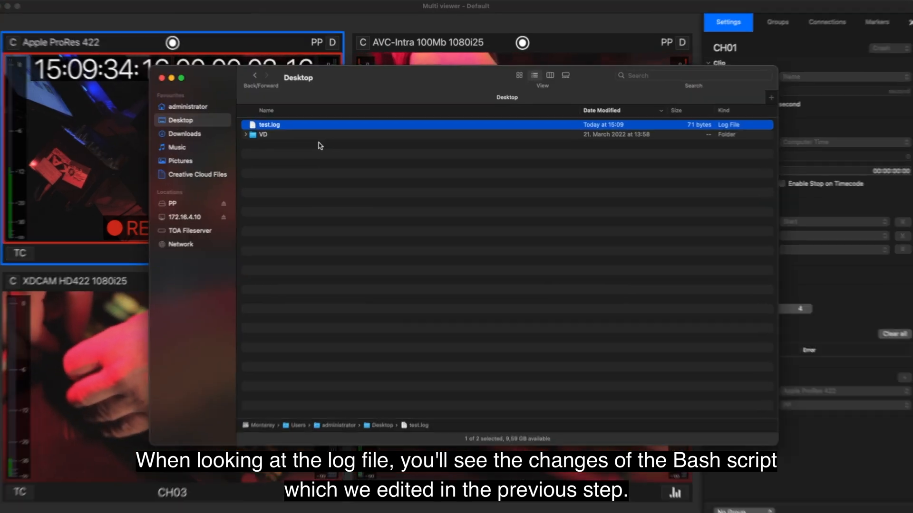
{"action": "key", "text": "space"}
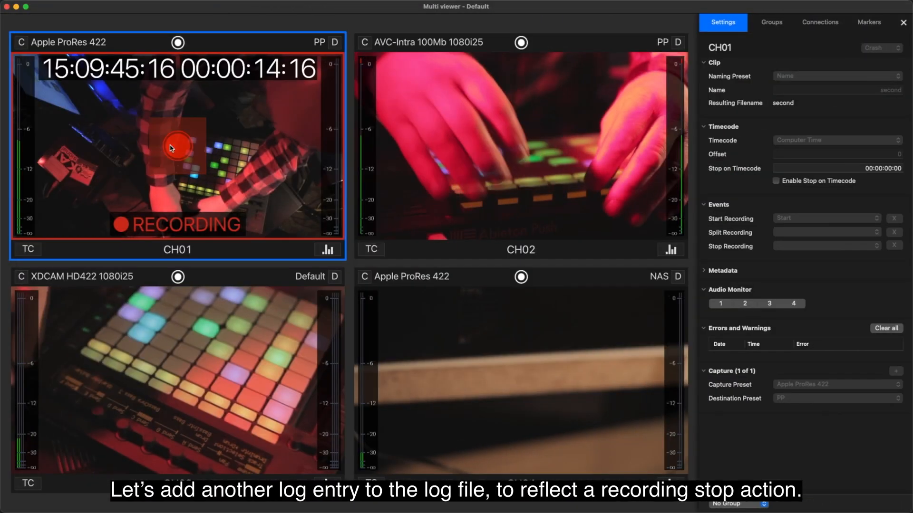
Stop the CH01 recording in Just Control and create another event preset containing a Bash Shell Script event
{"action": "left_click", "coordinate": [171, 147]}
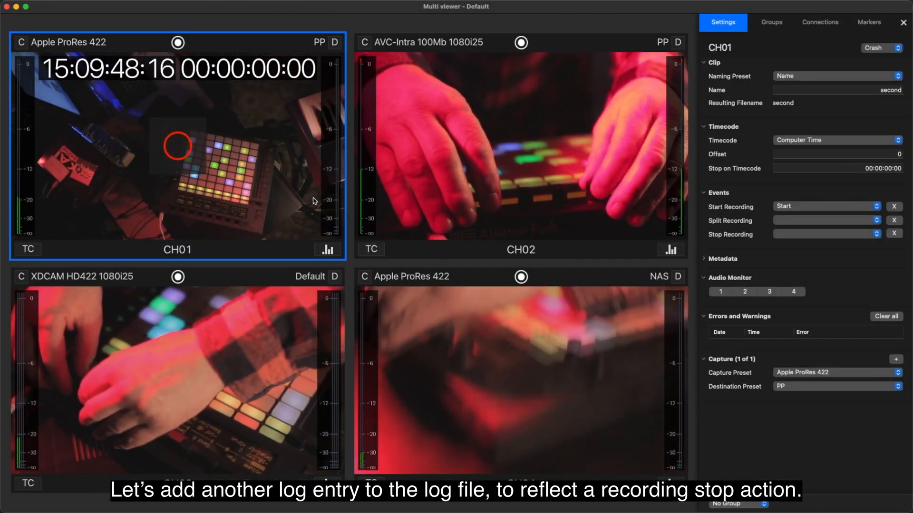
{"action": "key", "text": "super+comma"}
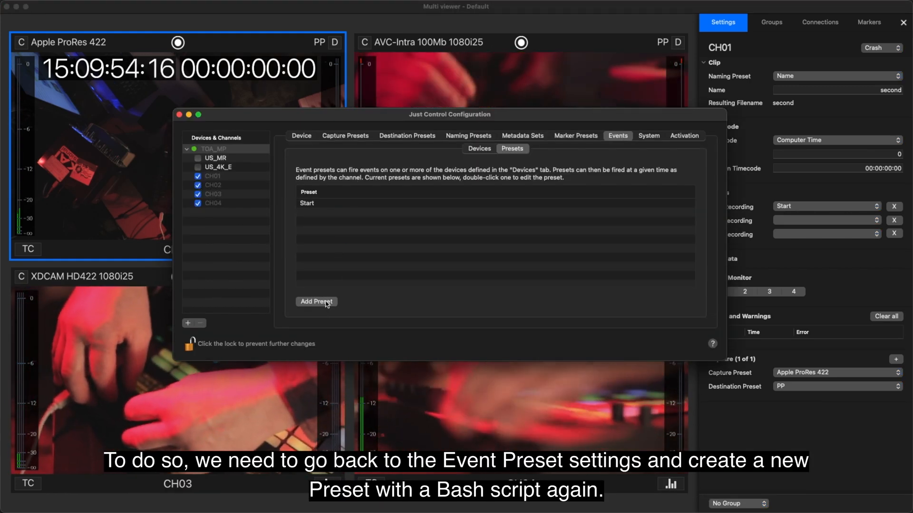
{"action": "left_click", "coordinate": [327, 303]}
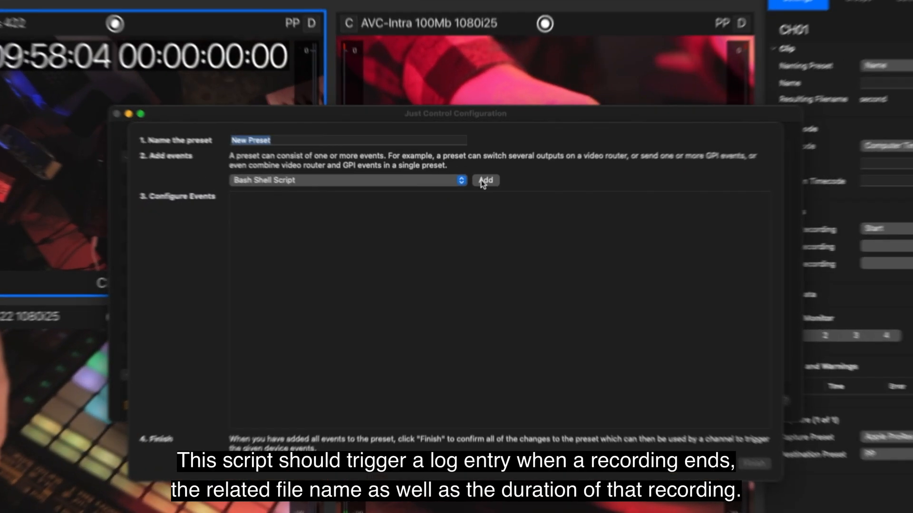
{"action": "left_click", "coordinate": [474, 167]}
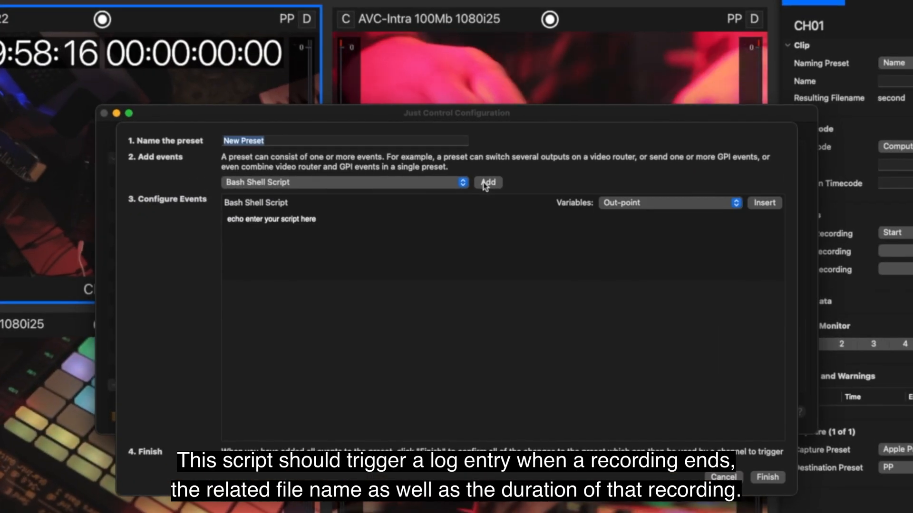
Replace the script with echo "Channel $Just_In_Channel_Name with file name $Just_In_Clipname and duration of $Just_In_Capture_Duration stopped recording" >> ~/Desktop/test.log and save the preset as Stop
{"action": "left_click", "coordinate": [436, 255]}
{"action": "key", "text": "super+a"}
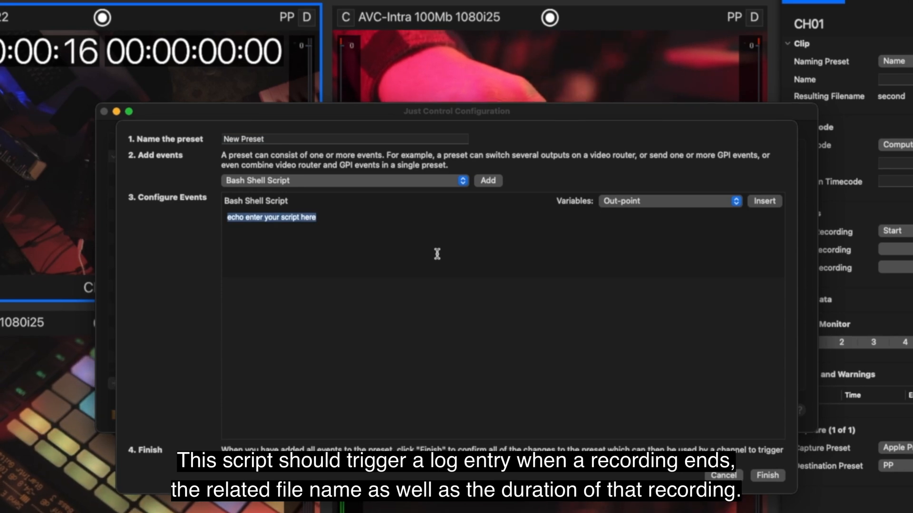
{"action": "type", "text": "echo '"}
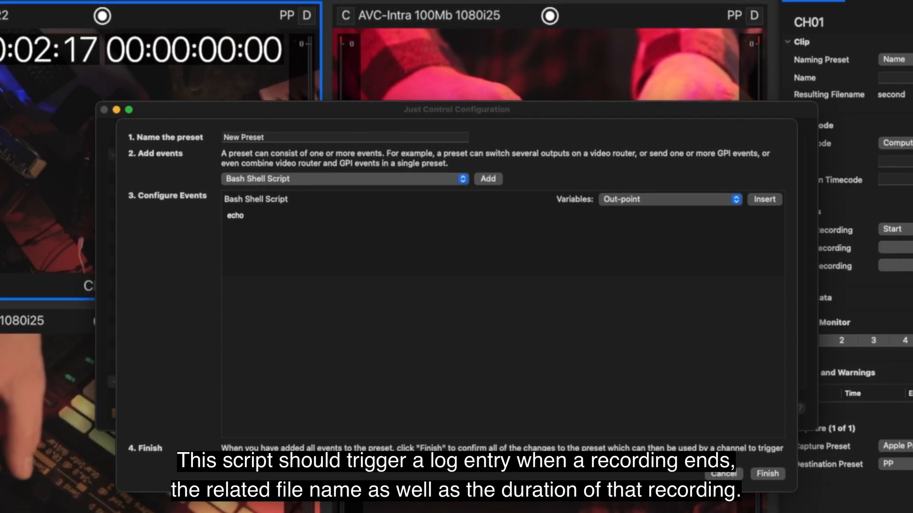
{"action": "type", "text": "Channel"}
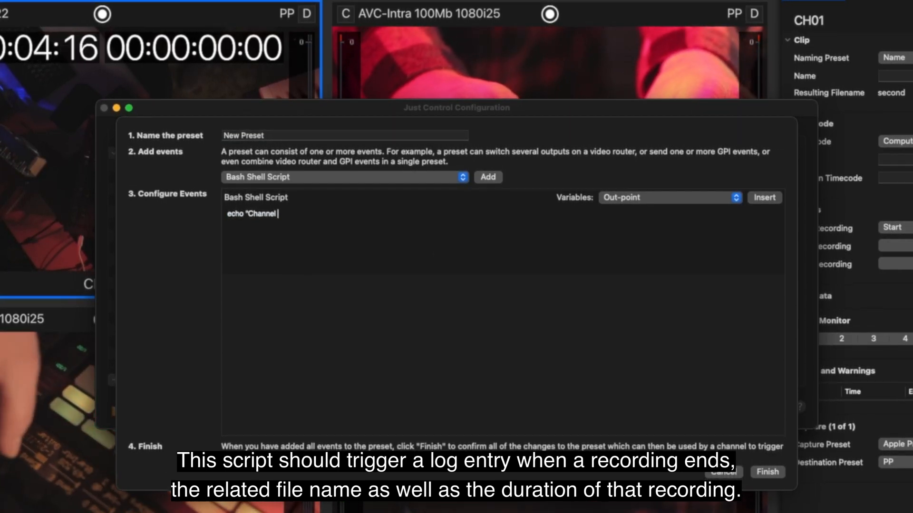
{"action": "left_click", "coordinate": [703, 197]}
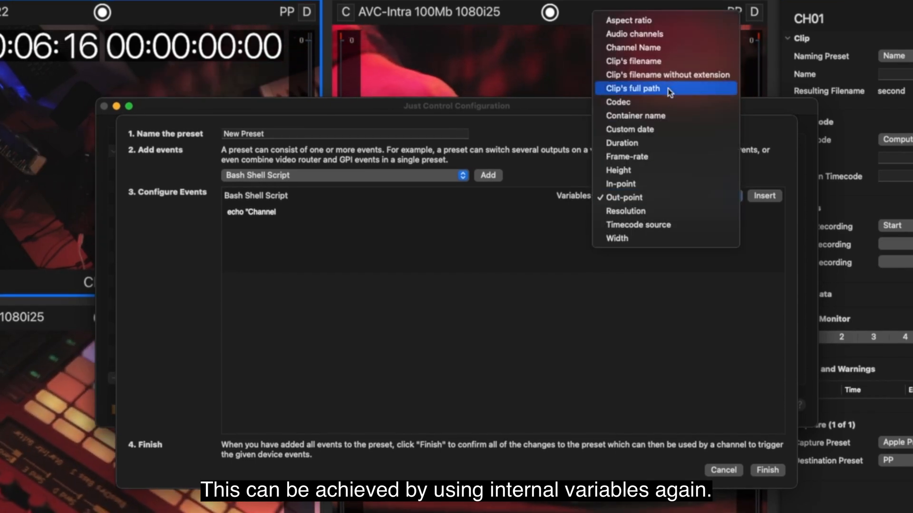
{"action": "left_click", "coordinate": [663, 47]}
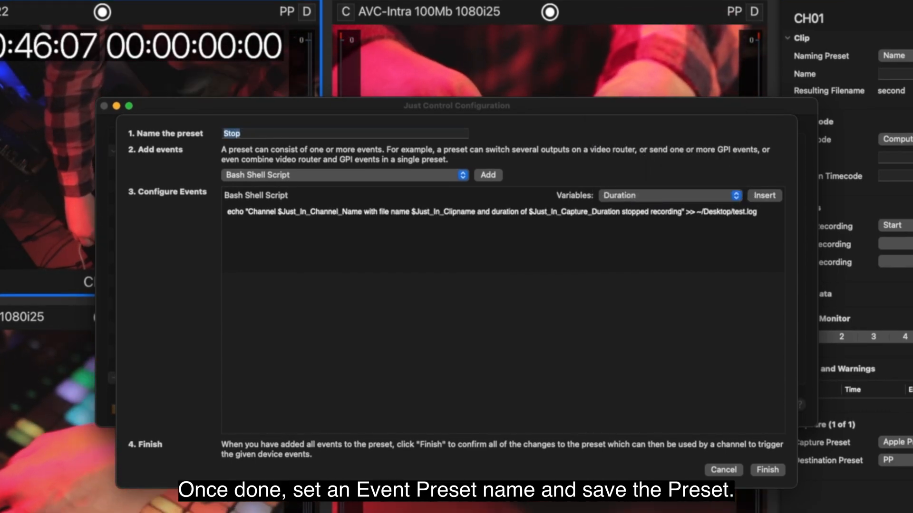
{"action": "left_click", "coordinate": [767, 471]}
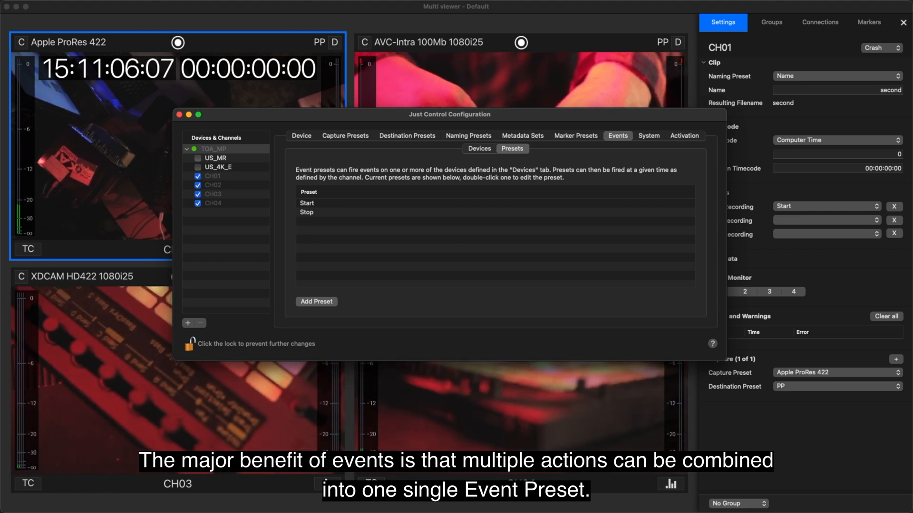
Add an Apple Event Script device to the current event devices
{"action": "left_click", "coordinate": [479, 149]}
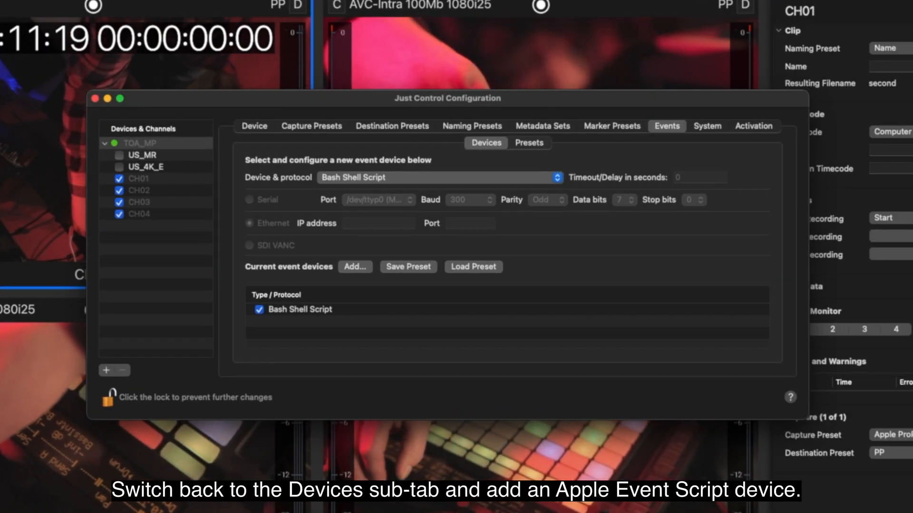
{"action": "left_click", "coordinate": [445, 177]}
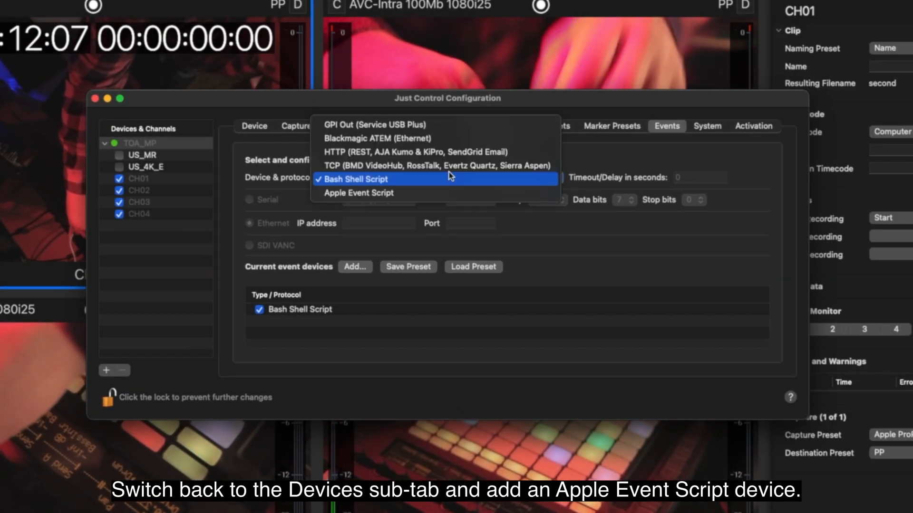
{"action": "left_click", "coordinate": [447, 190]}
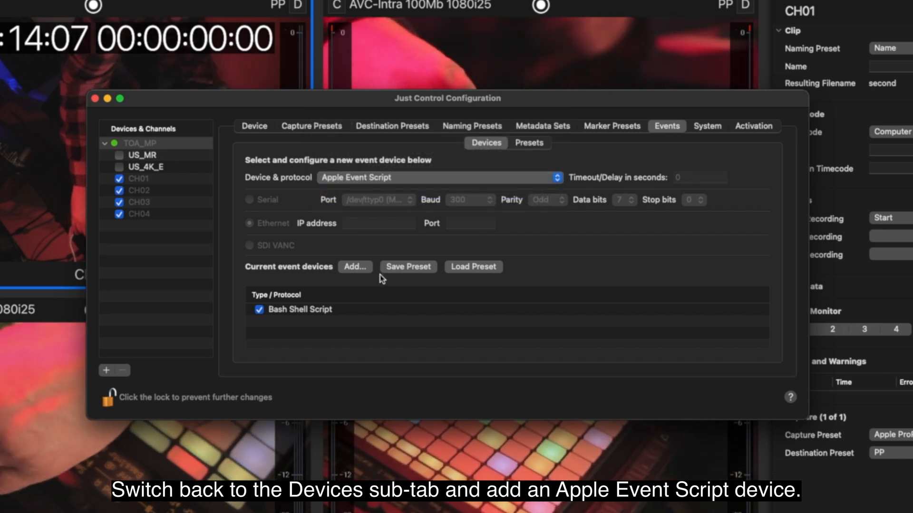
{"action": "left_click", "coordinate": [356, 267]}
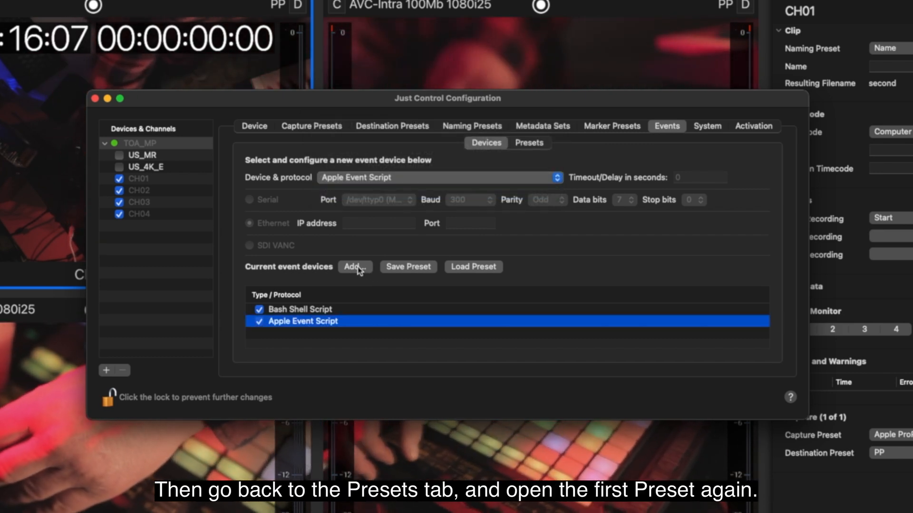
Open the Start event preset for editing and add an Apple Event Script event to it
{"action": "left_click", "coordinate": [525, 142]}
{"action": "double_click", "coordinate": [366, 218]}
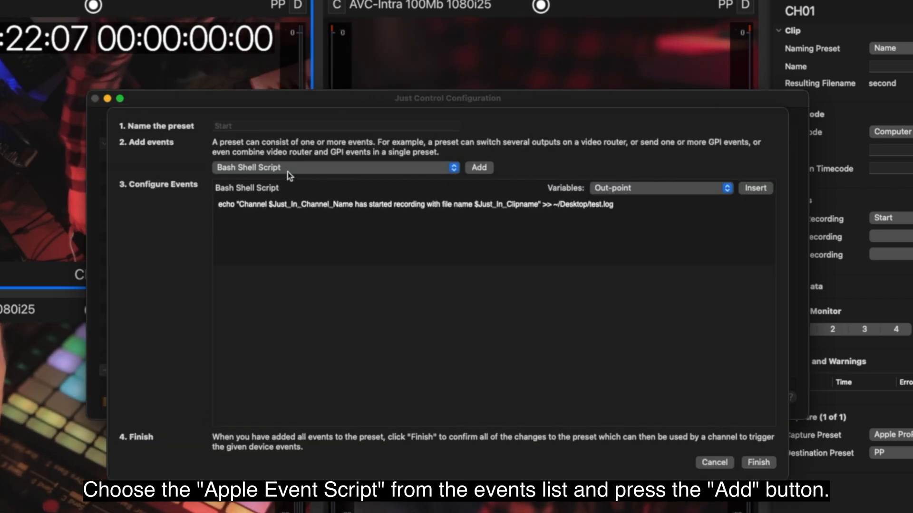
{"action": "left_click", "coordinate": [288, 172]}
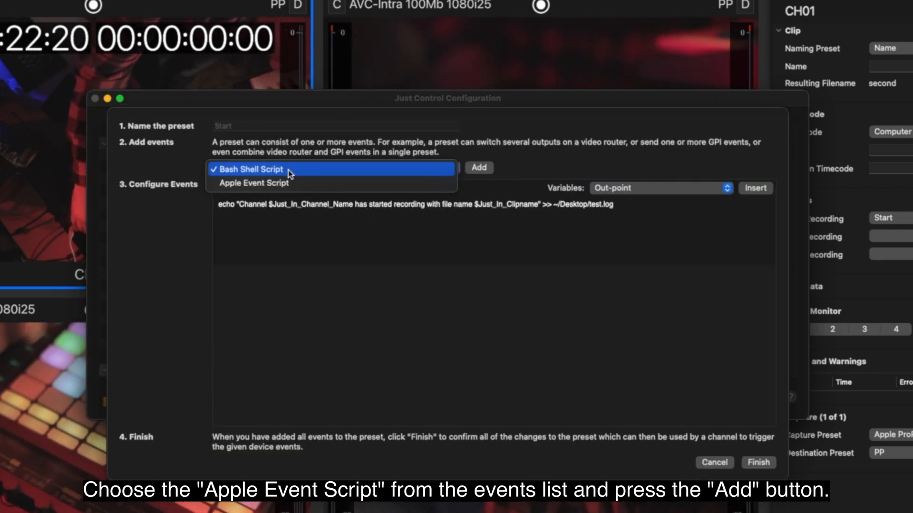
{"action": "left_click", "coordinate": [248, 183]}
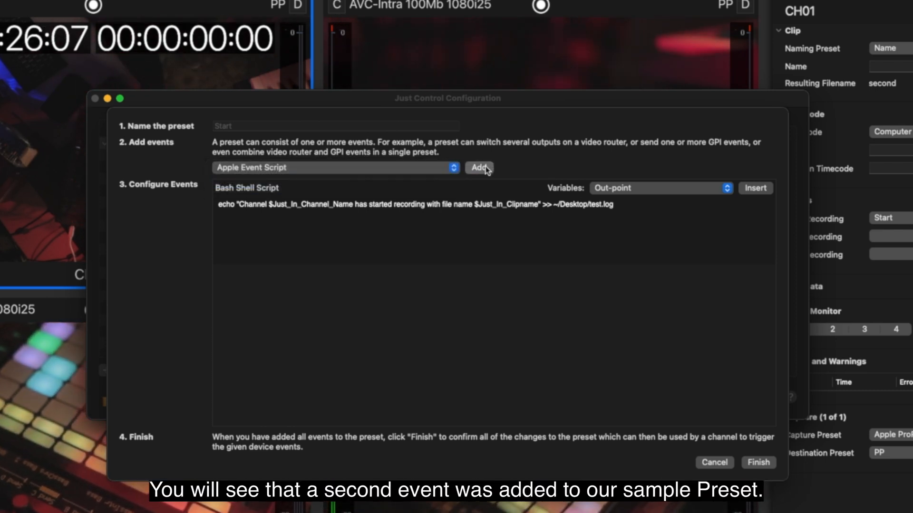
{"action": "left_click", "coordinate": [486, 167]}
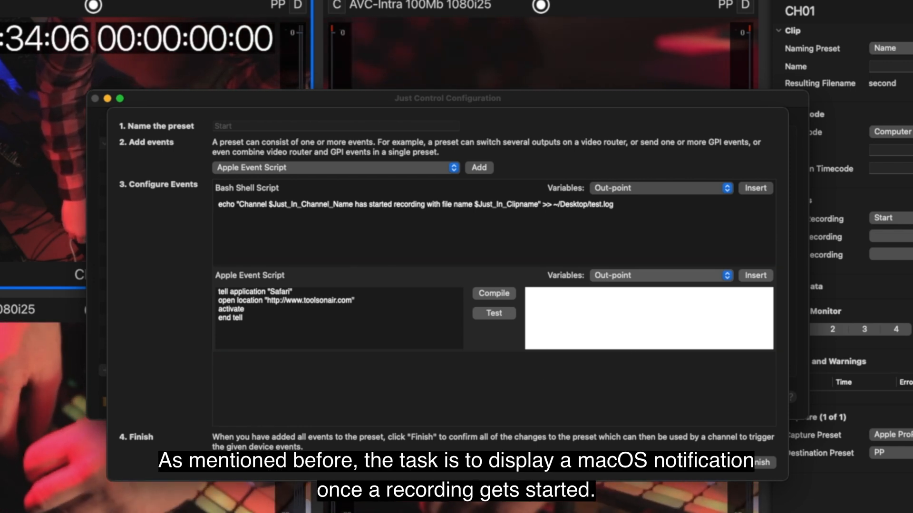
Replace the default Apple Event Script with display notification "Recording started" with title "$Just_In_Channel_Name", compile it and save the Start preset
{"action": "key", "text": "super+a"}
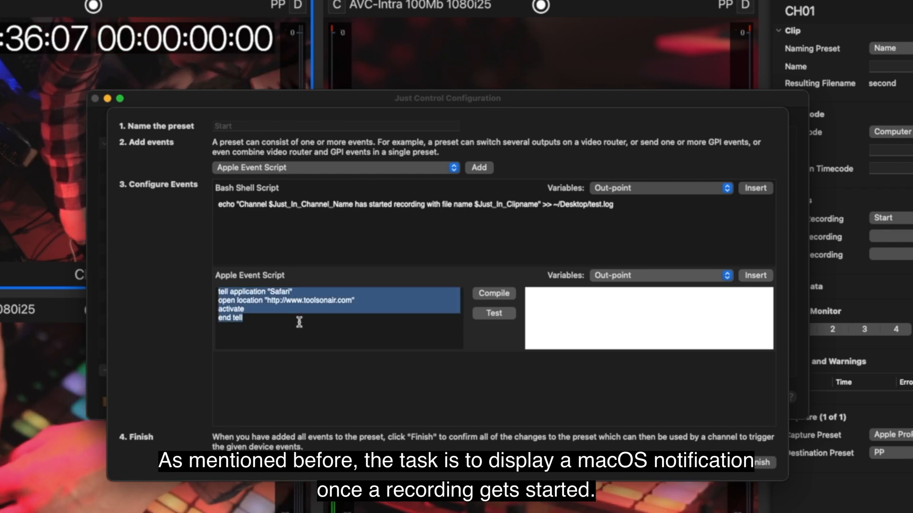
{"action": "type", "text": "display"}
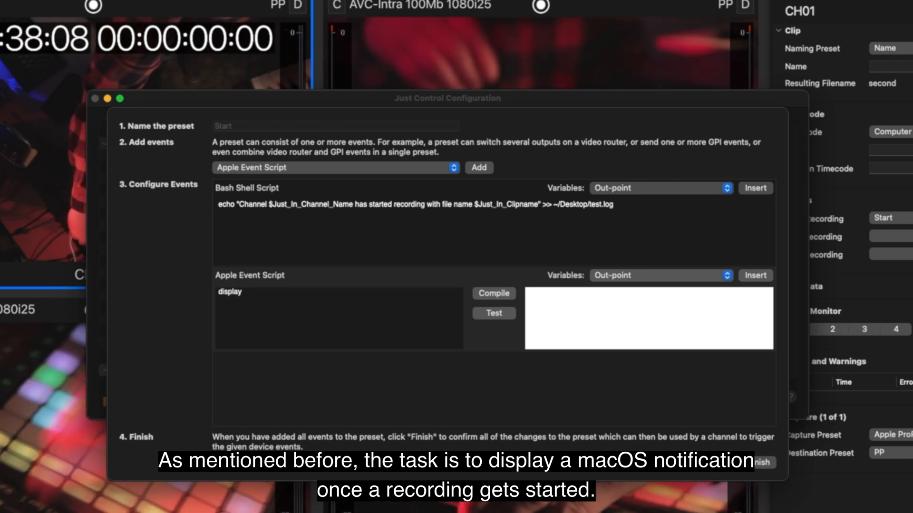
{"action": "type", "text": " noti"}
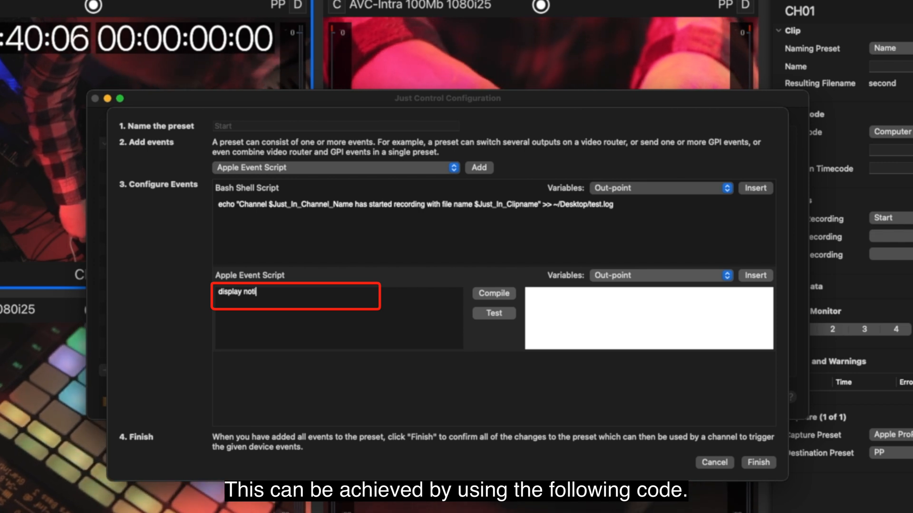
{"action": "type", "text": "fication \"Recording started\" with title \"$Just_In_Channel_Name"}
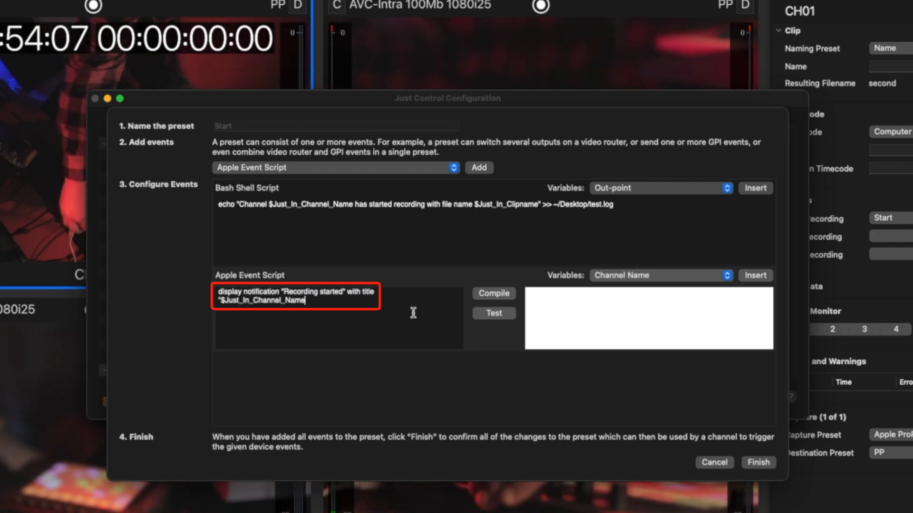
{"action": "type", "text": "\""}
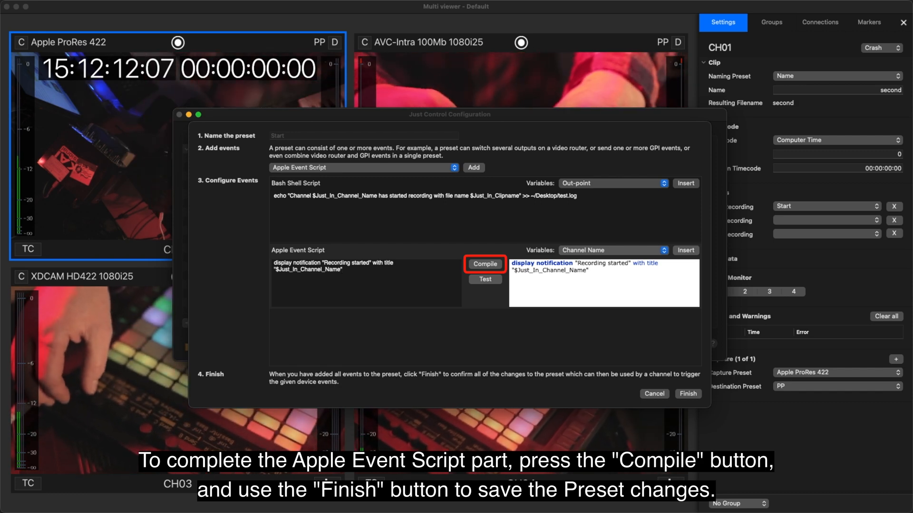
{"action": "left_click", "coordinate": [688, 394]}
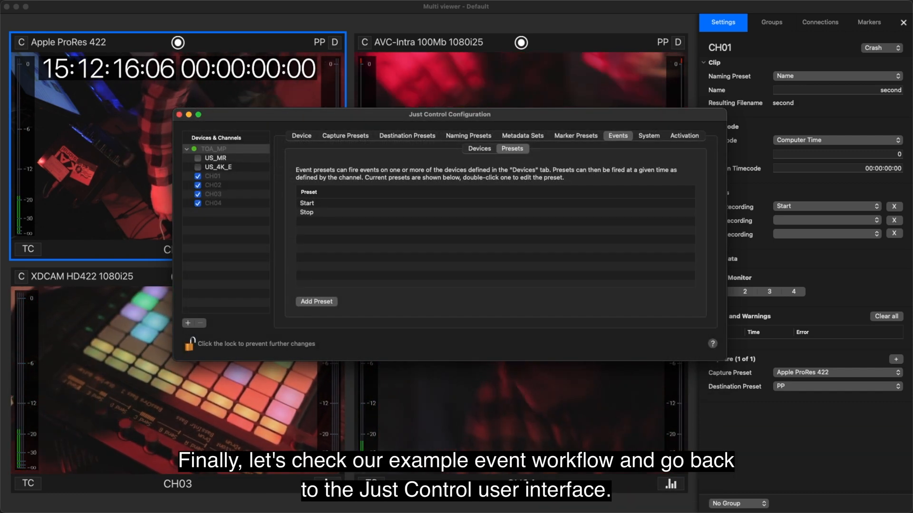
Close the configuration window and assign the Stop preset to CH01's Stop Recording event
{"action": "key", "text": "super+w"}
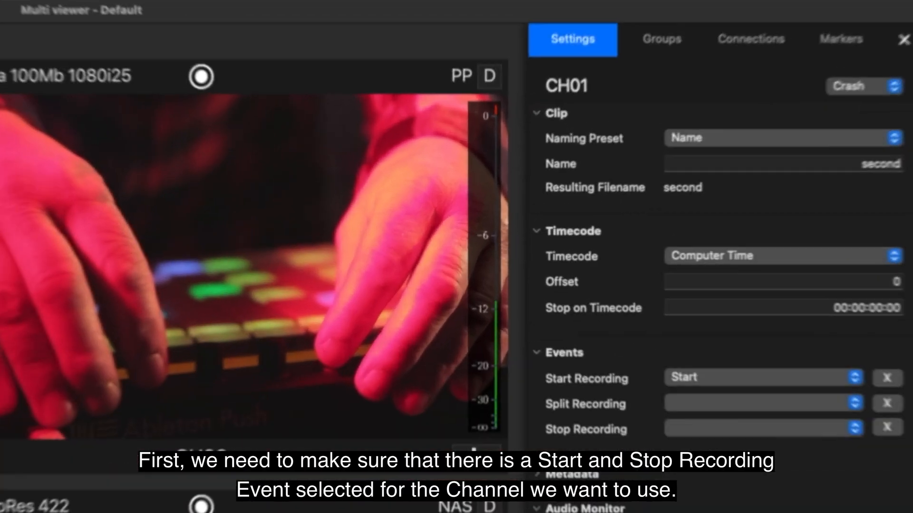
{"action": "left_click", "coordinate": [691, 435]}
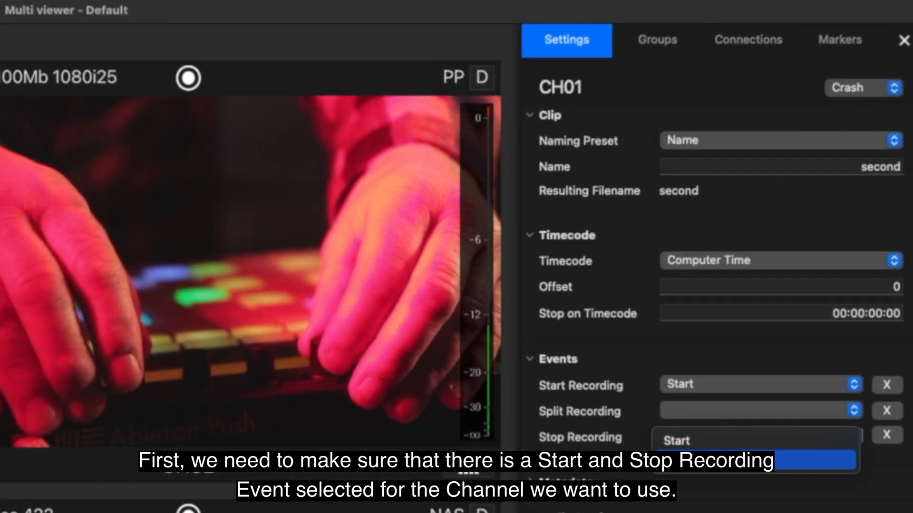
{"action": "left_click", "coordinate": [691, 459]}
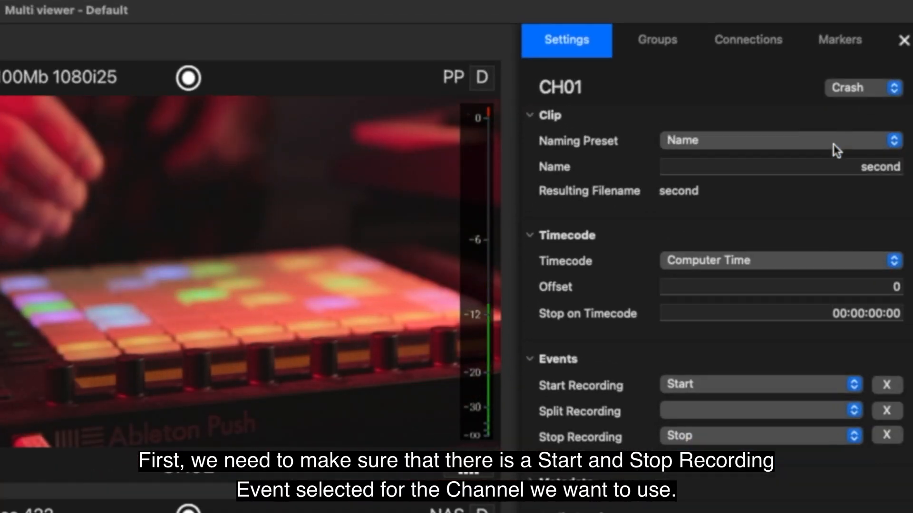
Set CH01's clip name to "third" and start recording on that channel
{"action": "left_click", "coordinate": [842, 170]}
{"action": "key", "text": "BackSpace"}
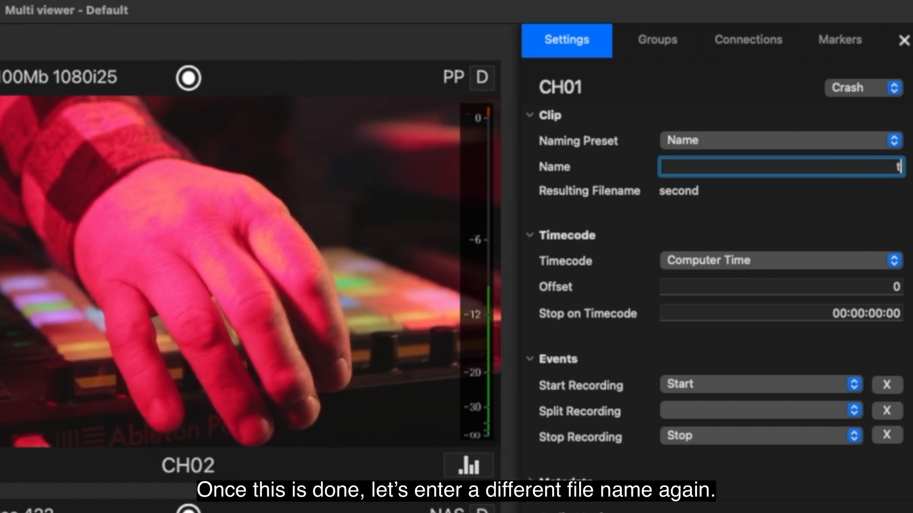
{"action": "type", "text": "third"}
{"action": "key", "text": "Return"}
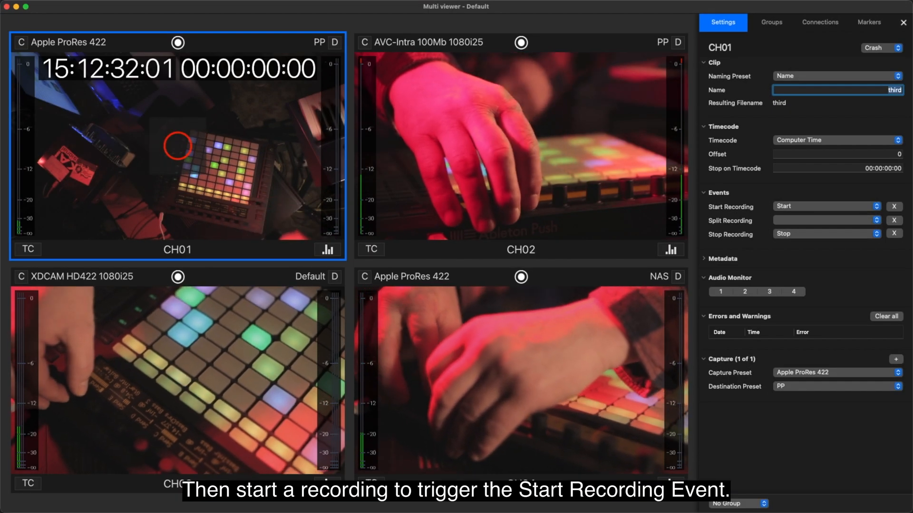
{"action": "left_click", "coordinate": [178, 146]}
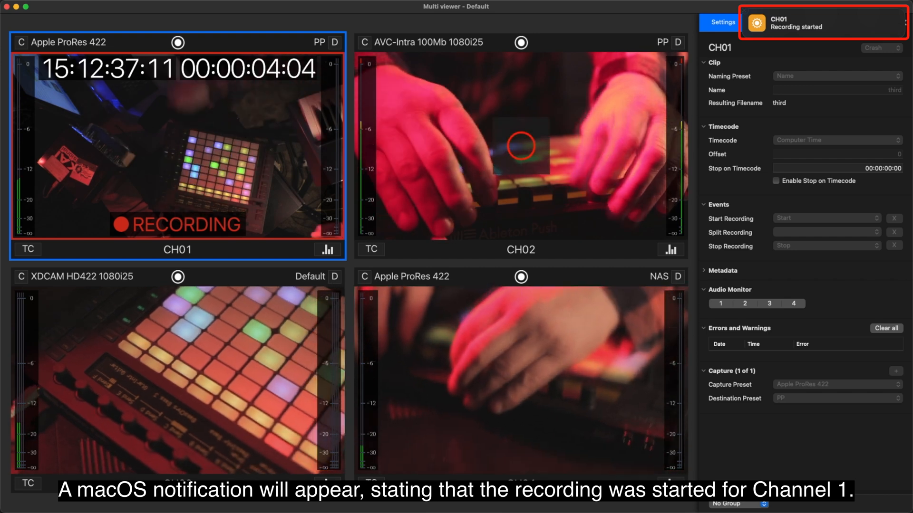
Switch to Finder and preview test.log to check the start entry for the third recording
{"action": "key", "text": "super+Tab"}
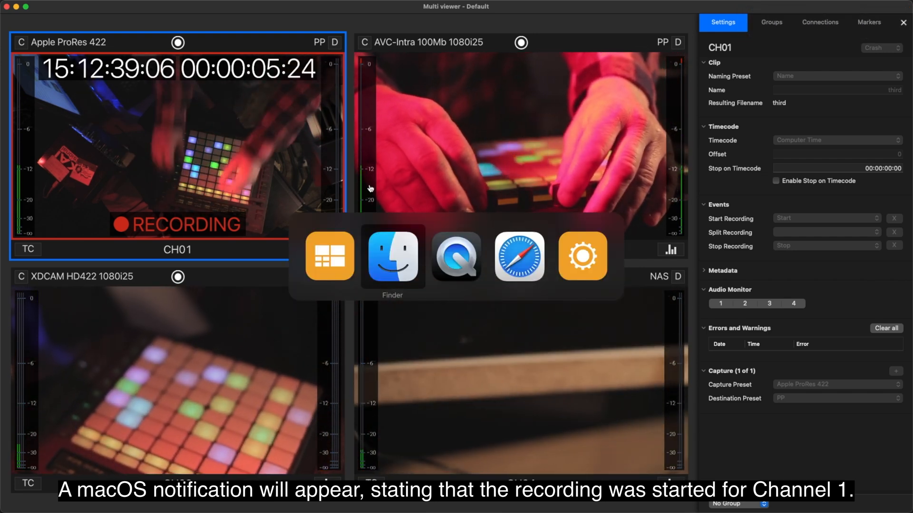
{"action": "key", "text": "space"}
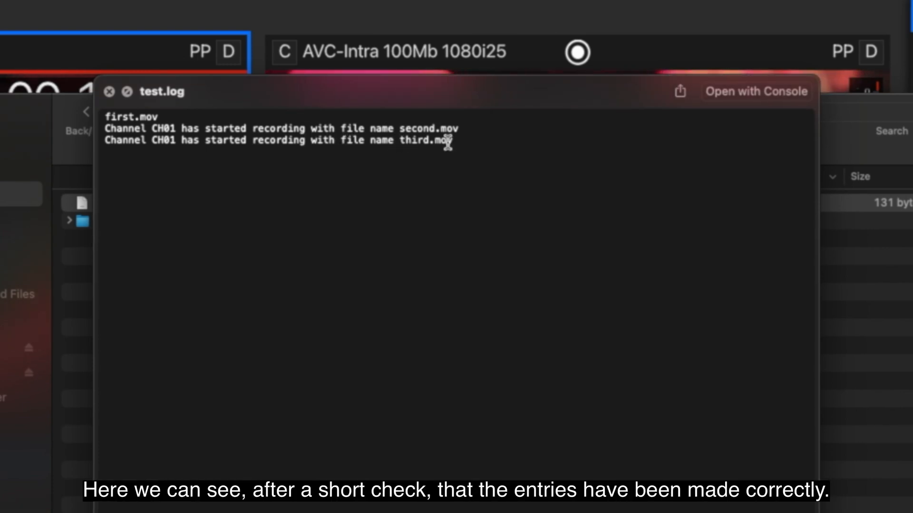
{"action": "key", "text": "space"}
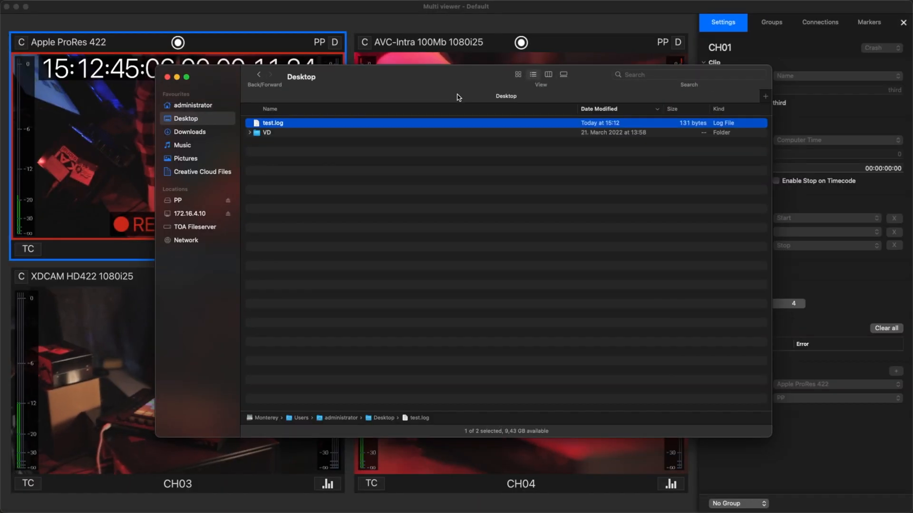
Stop the CH01 recording in Just Control, and preview test.log in Finder to check the entry for the stopped recording
{"action": "left_click", "coordinate": [100, 168]}
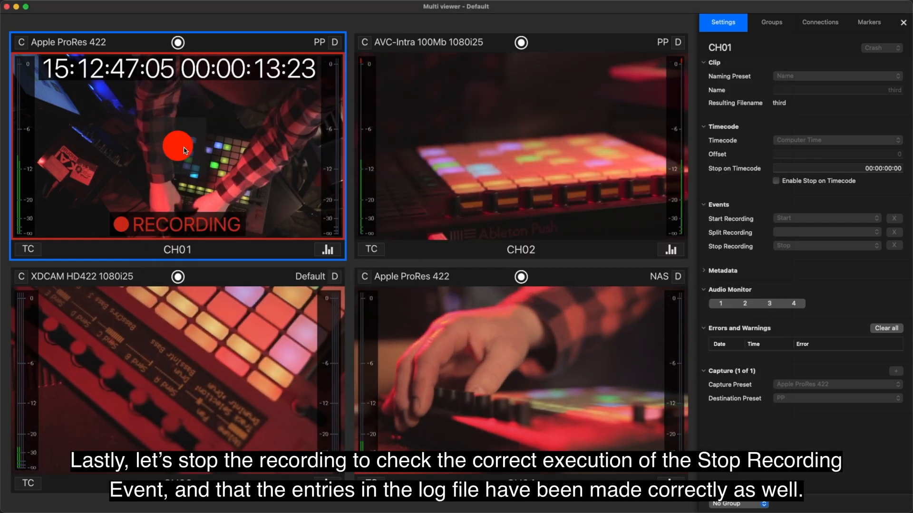
{"action": "left_click", "coordinate": [184, 150]}
{"action": "key", "text": "super+Tab"}
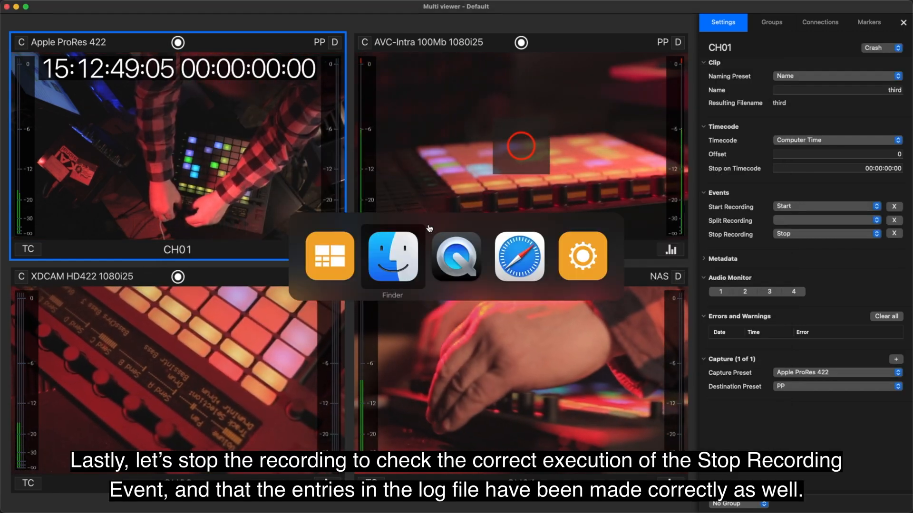
{"action": "left_click", "coordinate": [409, 262]}
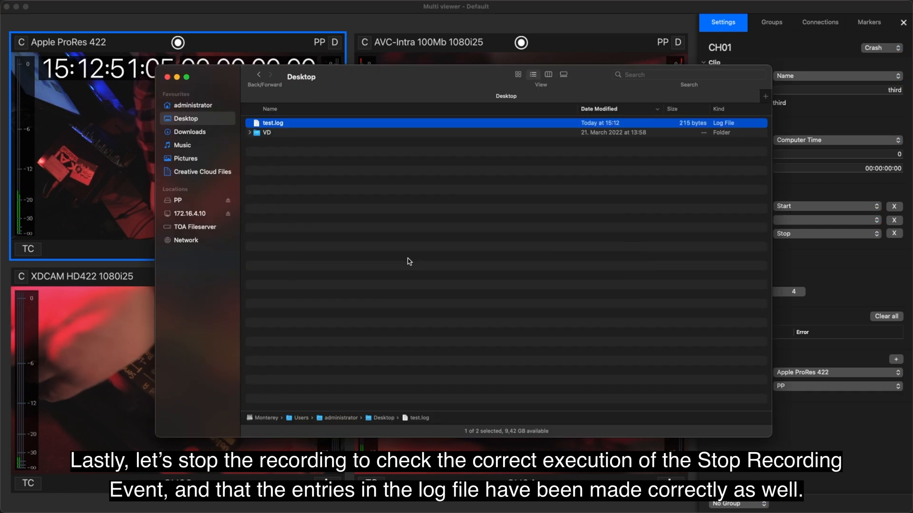
{"action": "key", "text": "space"}
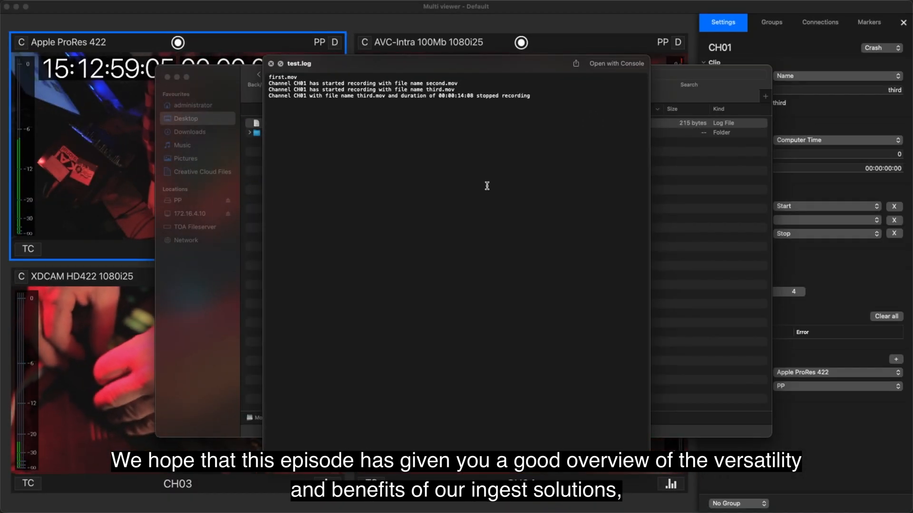
{"action": "key", "text": "space"}
{"action": "left_click", "coordinate": [114, 206]}
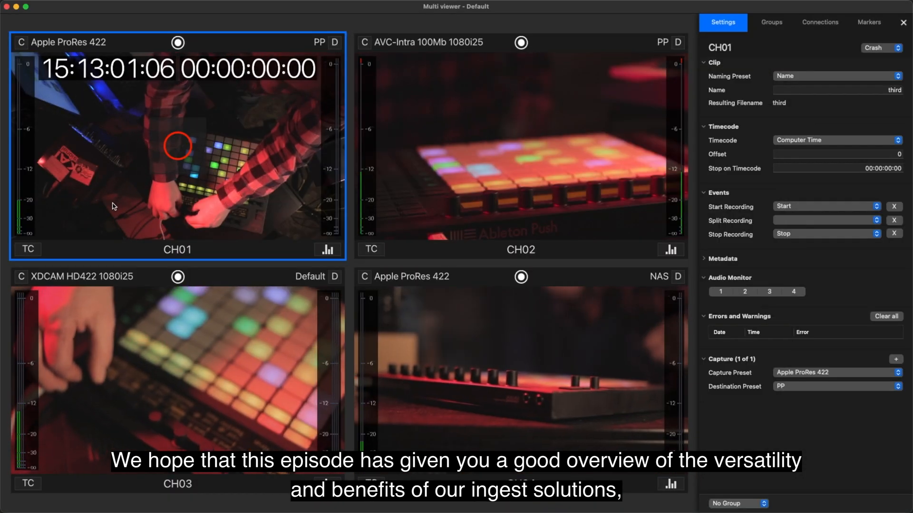